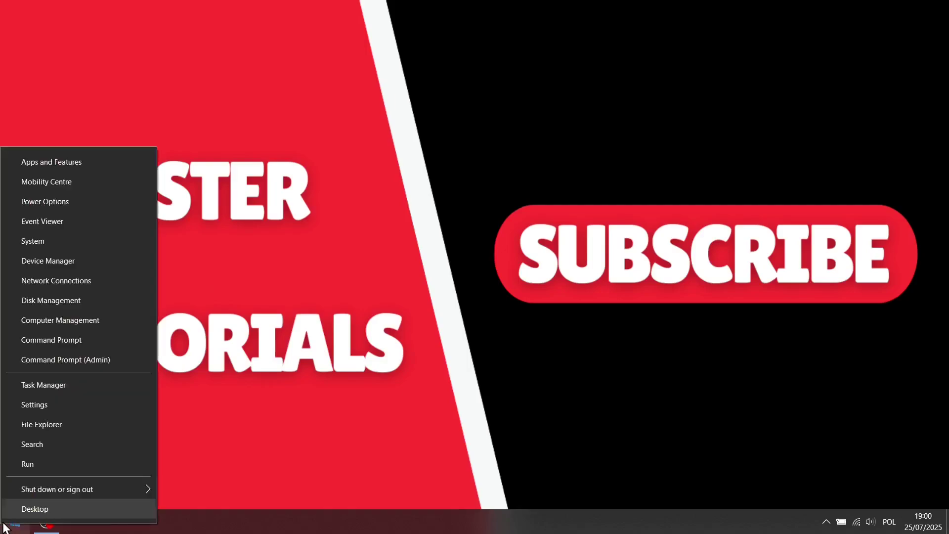
Launch Settings and go to the Sound page under System.
left_click(35, 401)
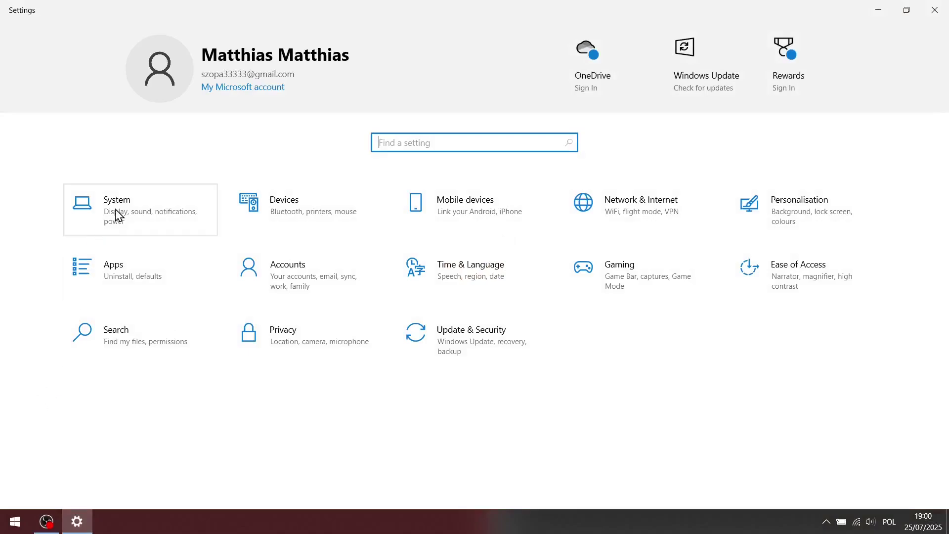
left_click(153, 209)
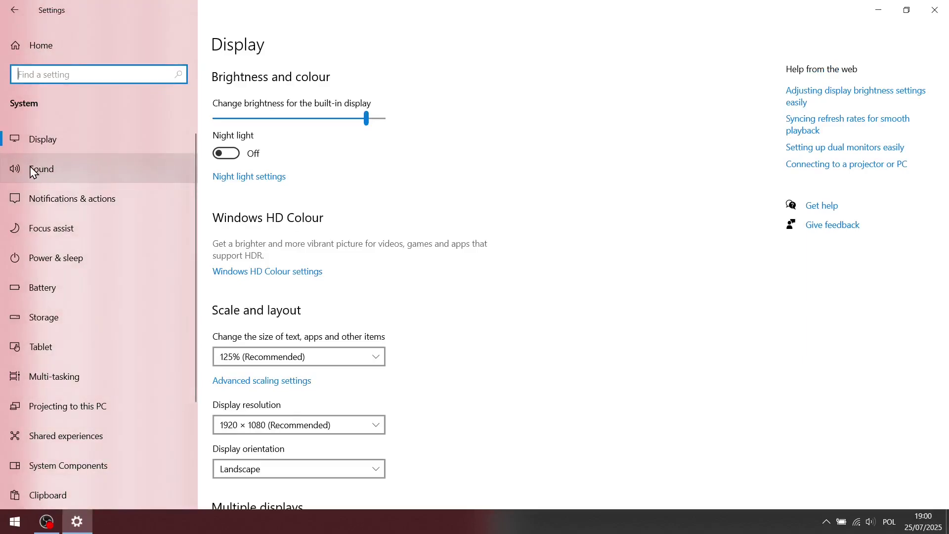
left_click(32, 173)
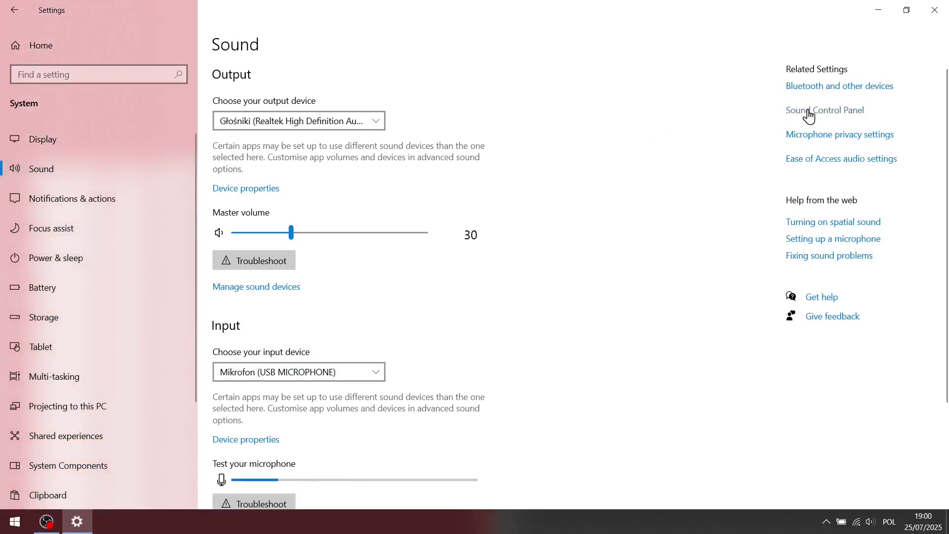
Open the classic Sound control panel on its Sounds tab.
left_click(807, 111)
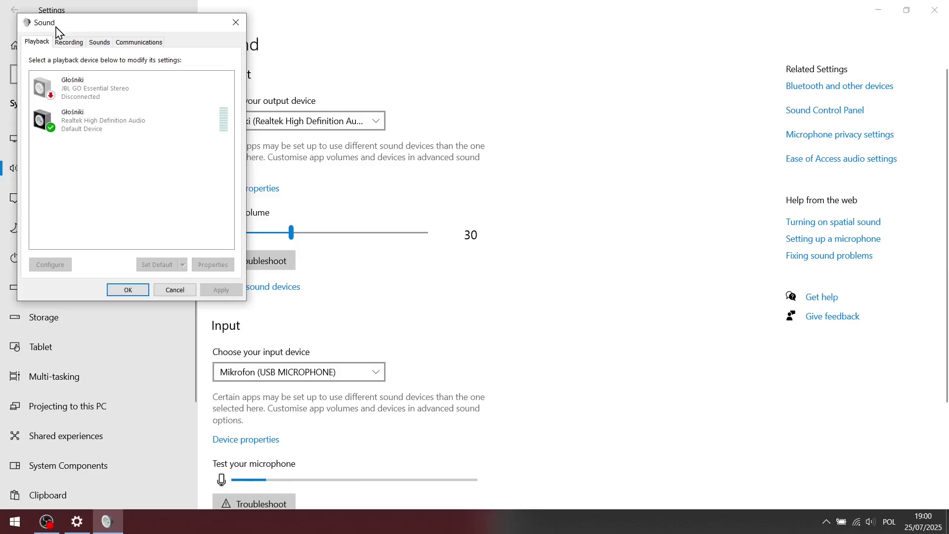
left_click(96, 44)
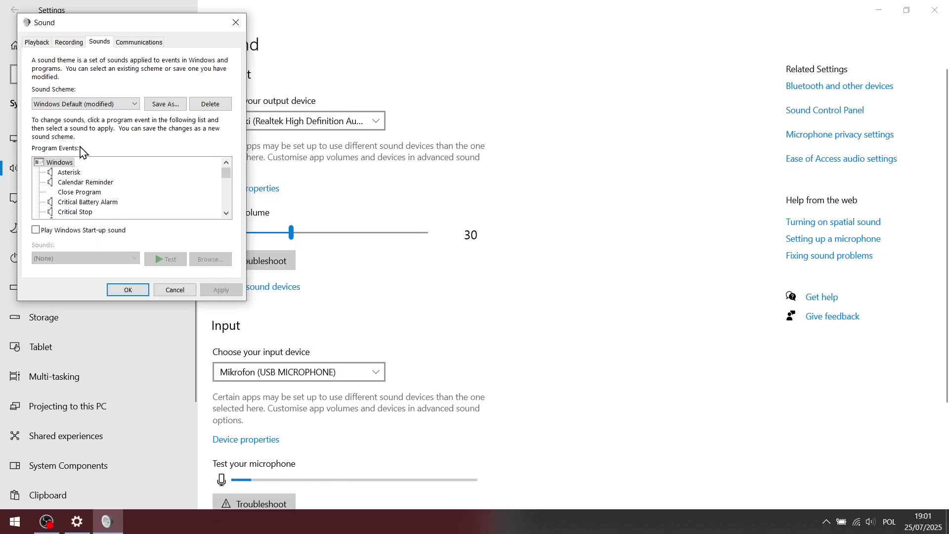
scroll(92, 179, "down", 2)
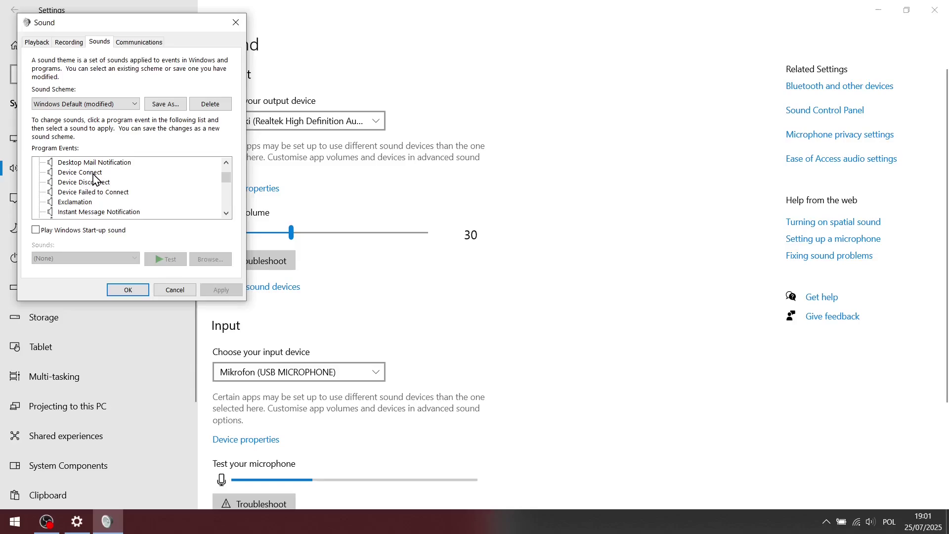
Choose (None) as the sound for the Device Connect program event.
left_click(97, 175)
left_click(99, 183)
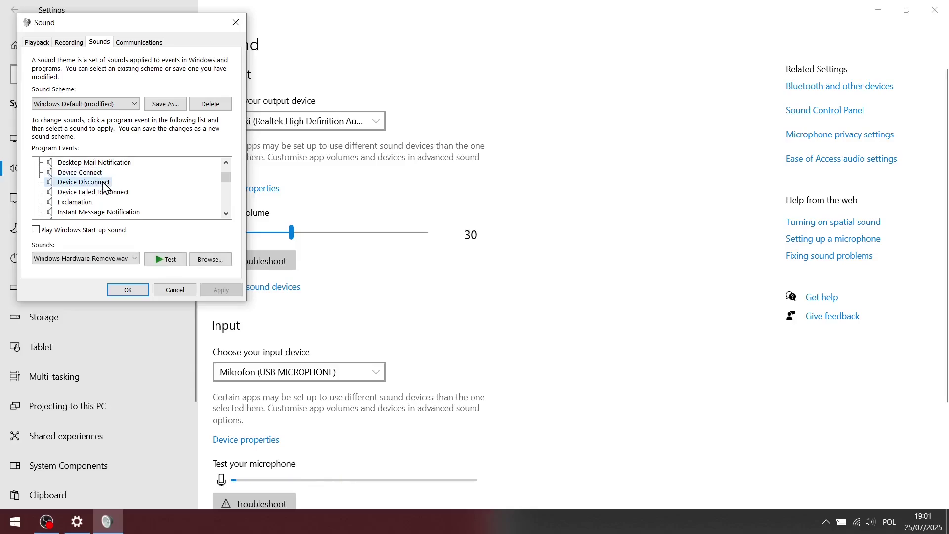
left_click(89, 173)
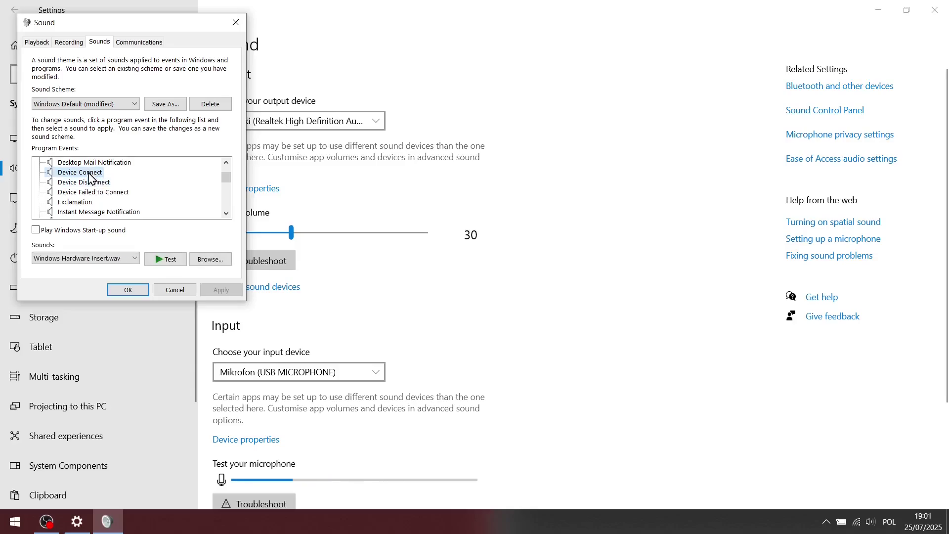
left_click(112, 257)
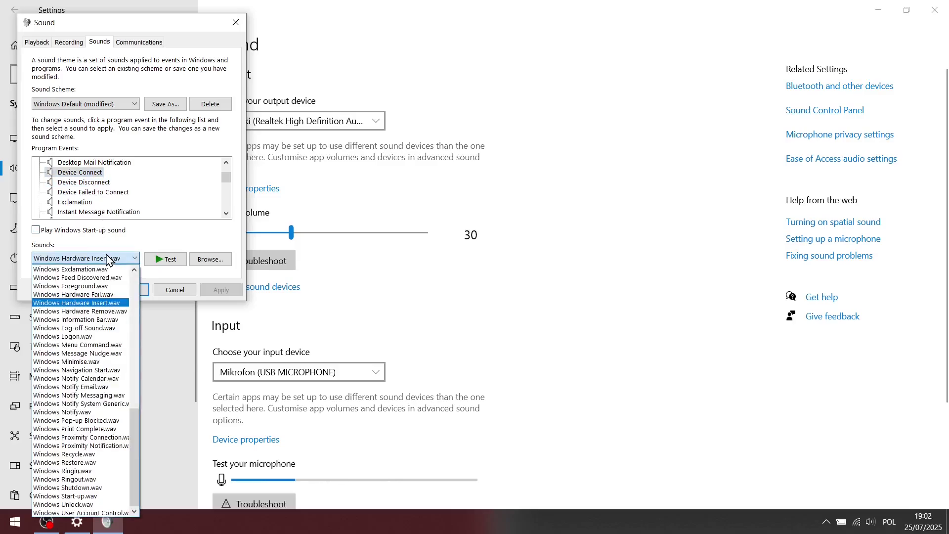
scroll(103, 272, "up", 15)
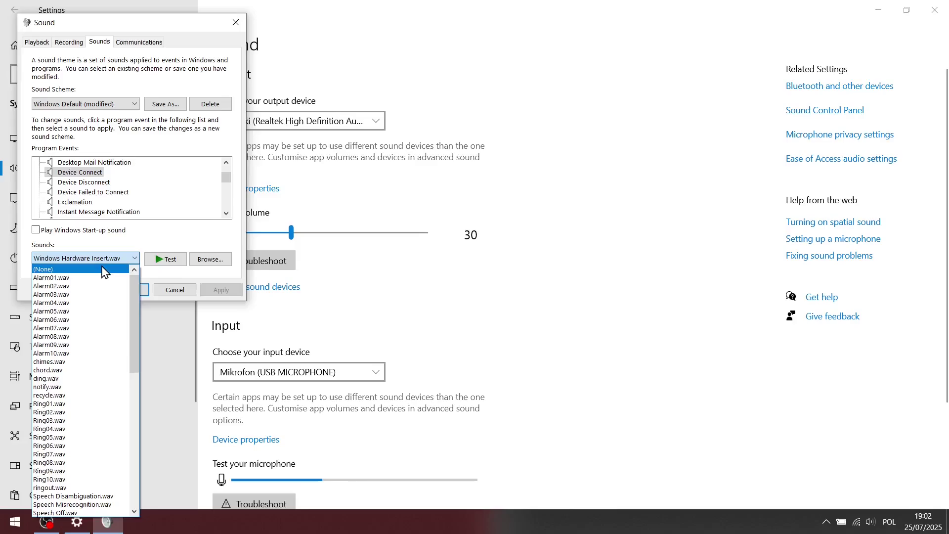
left_click(104, 270)
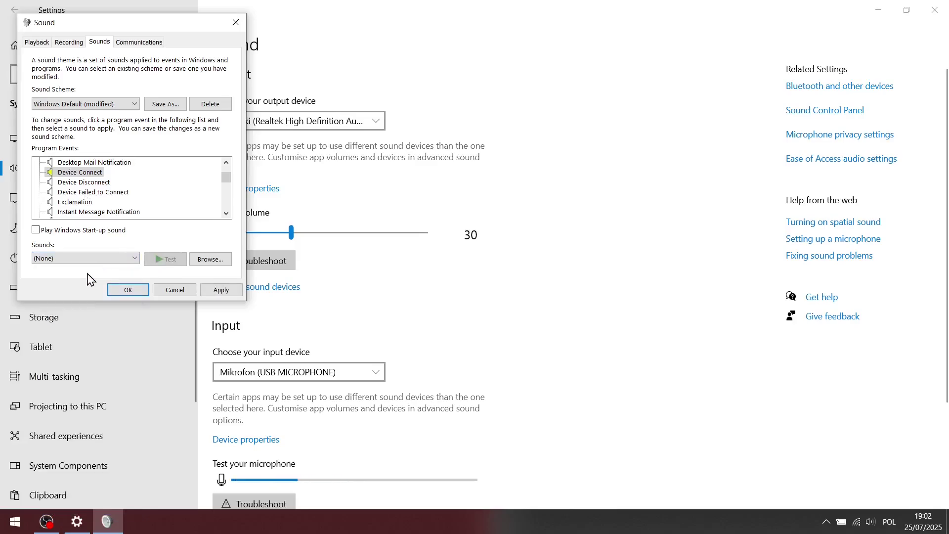
Set Device Disconnect's sound to (None), then apply and confirm with OK.
left_click(86, 182)
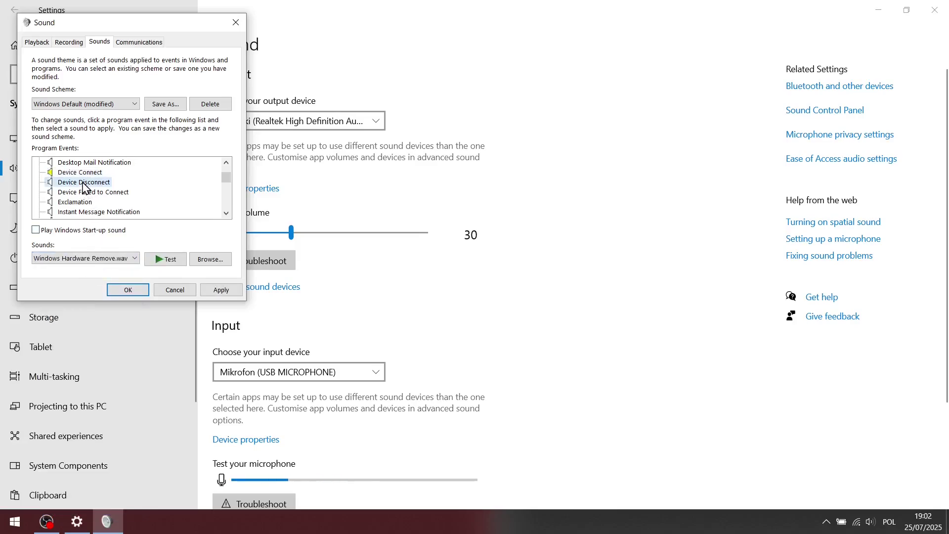
left_click(103, 261)
scroll(104, 261, "up", 15)
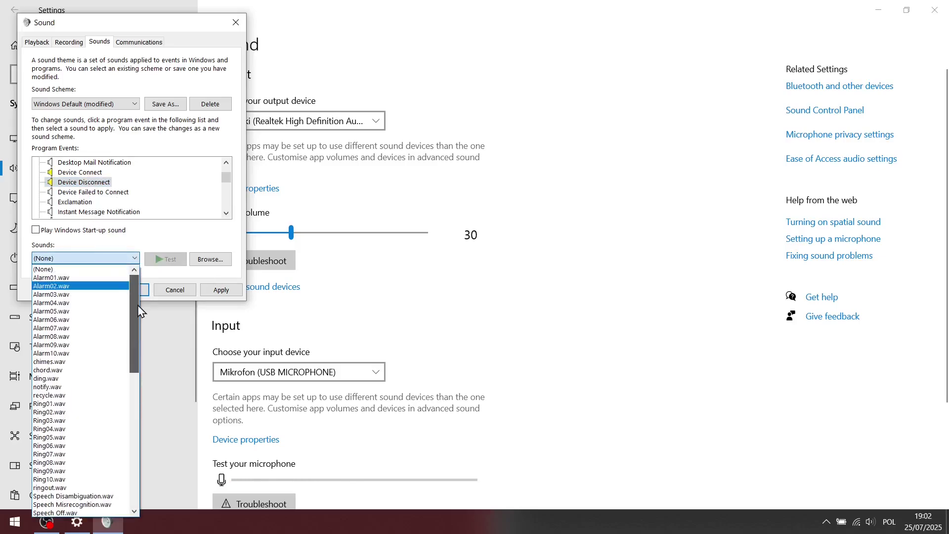
left_click(97, 270)
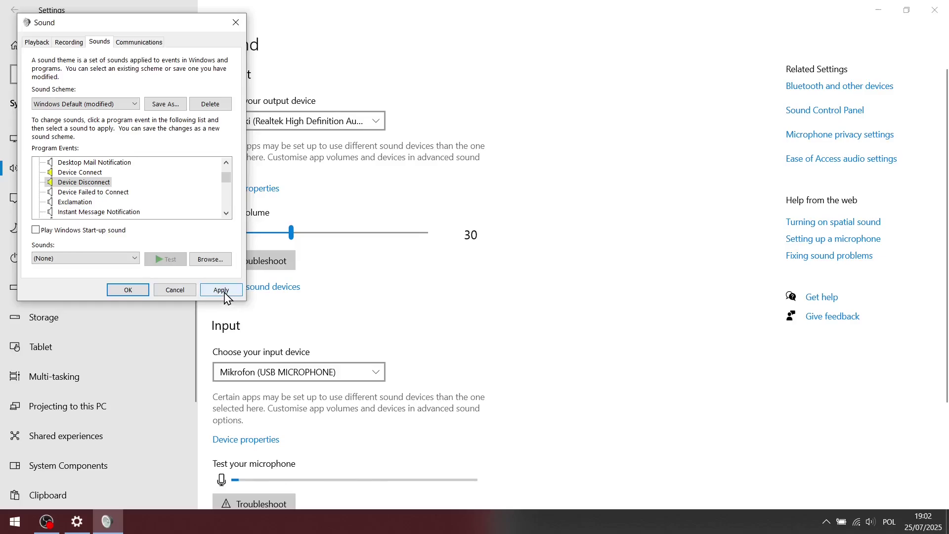
left_click(224, 290)
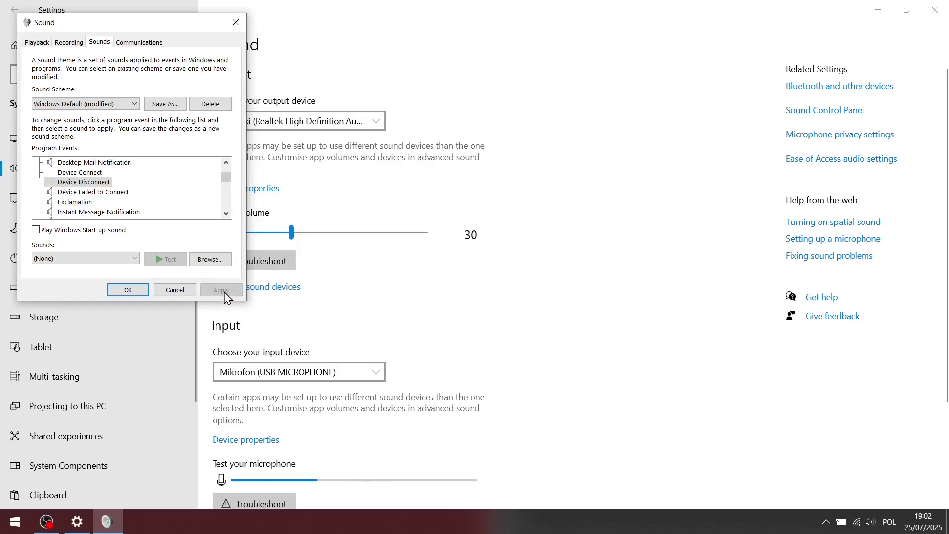
left_click(138, 292)
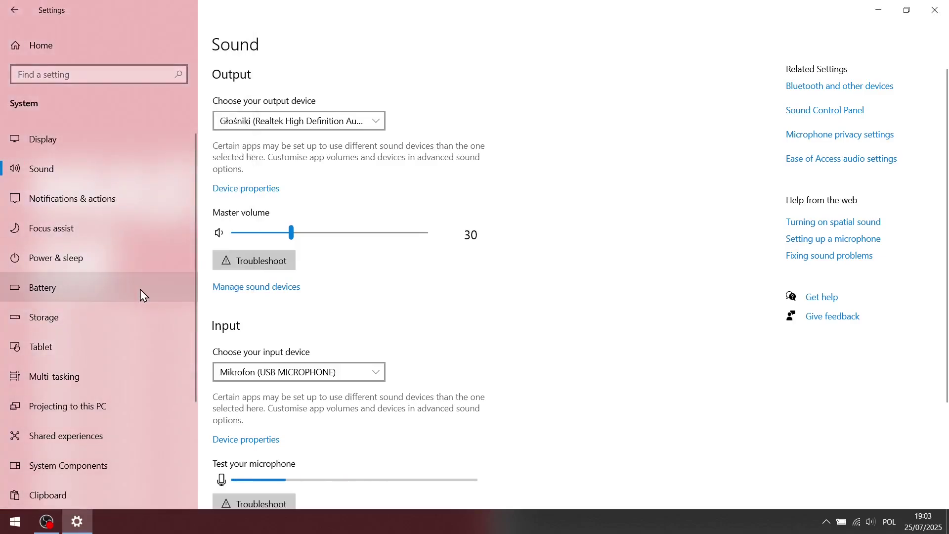